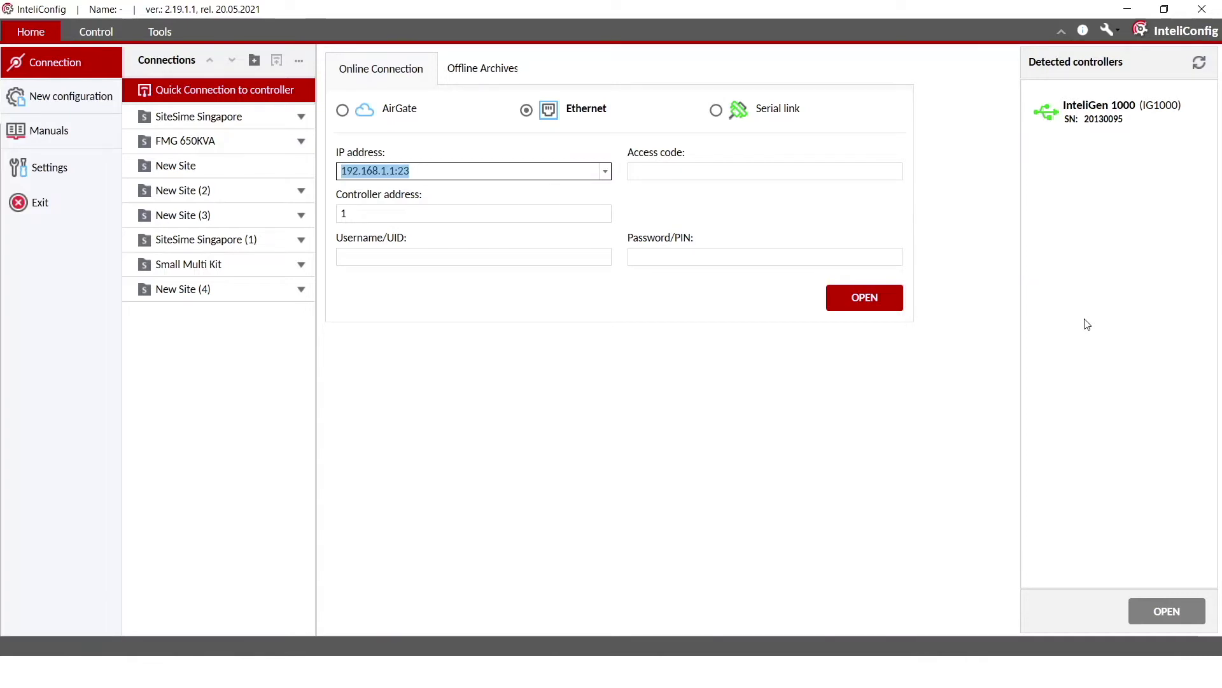
# Step: Connect to the InteliGen 1000 in Detected controllers to load its USB dashboard
pyautogui.doubleClick(1092, 111)
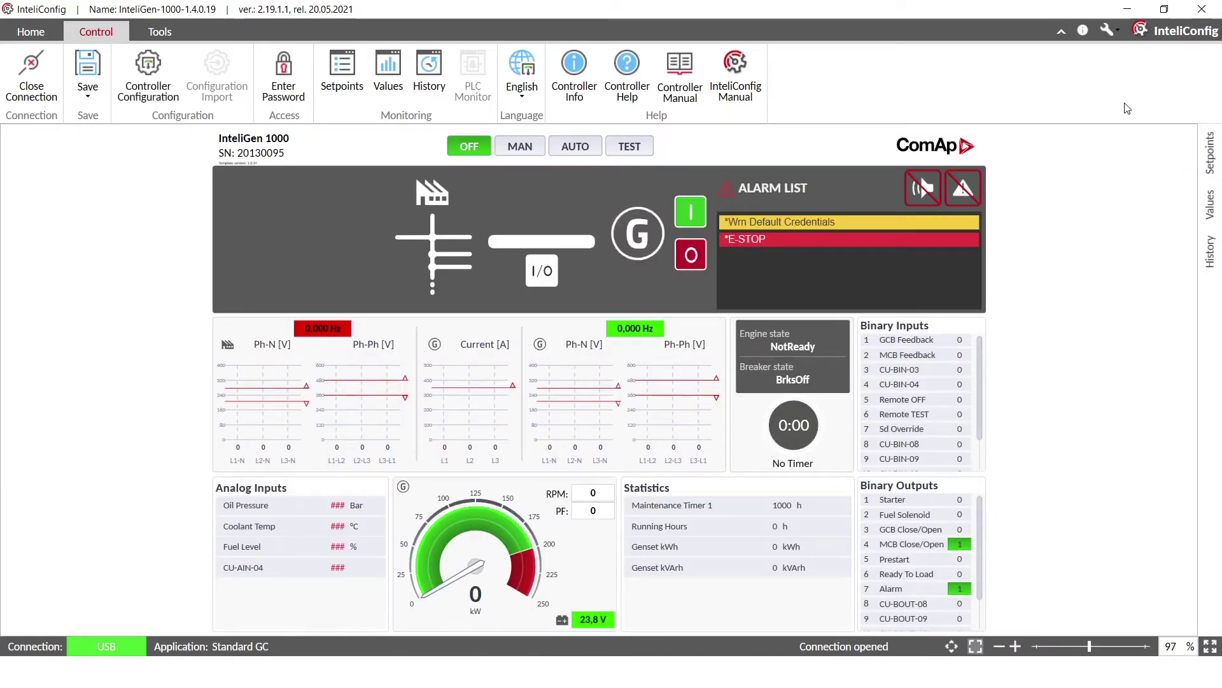
# Step: Open Setpoints and select the Ethernet 1 group: manual IP 192.168.1.1, mask 255.255.255.0
pyautogui.click(343, 70)
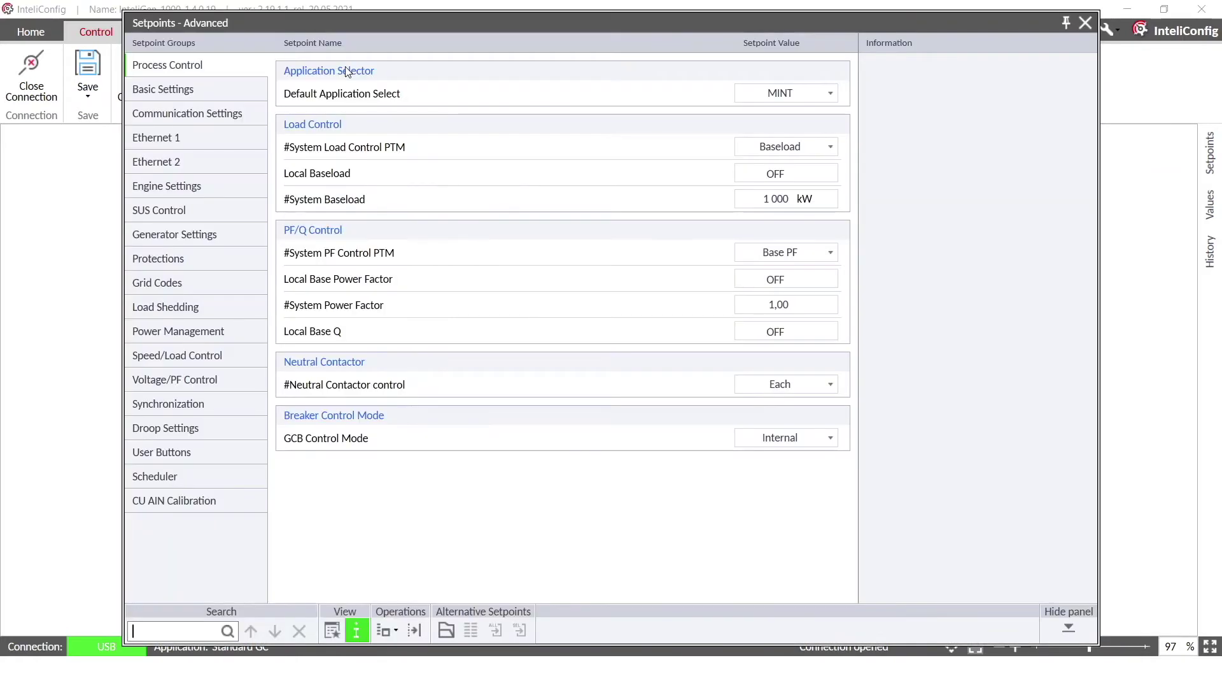
pyautogui.click(206, 136)
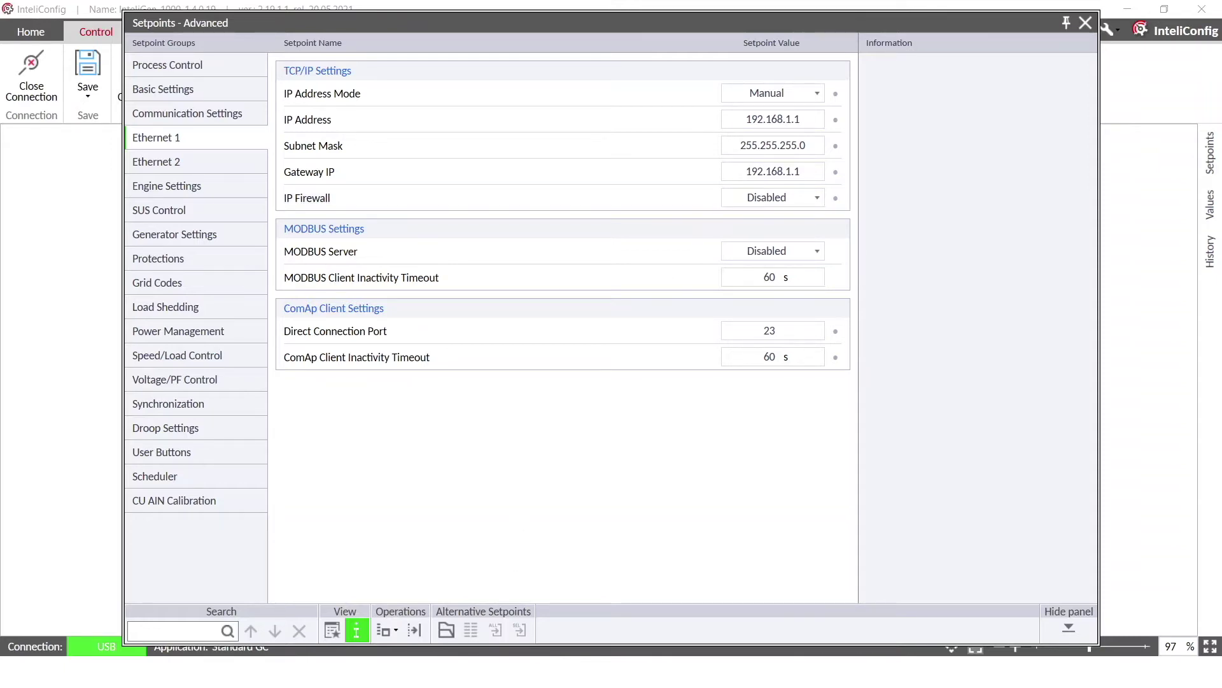
# Step: Inspect Ethernet 3's IPv4 settings (static 192.168.1.5, mask 255.255.255.0) and close without changes
pyautogui.click(416, 620)
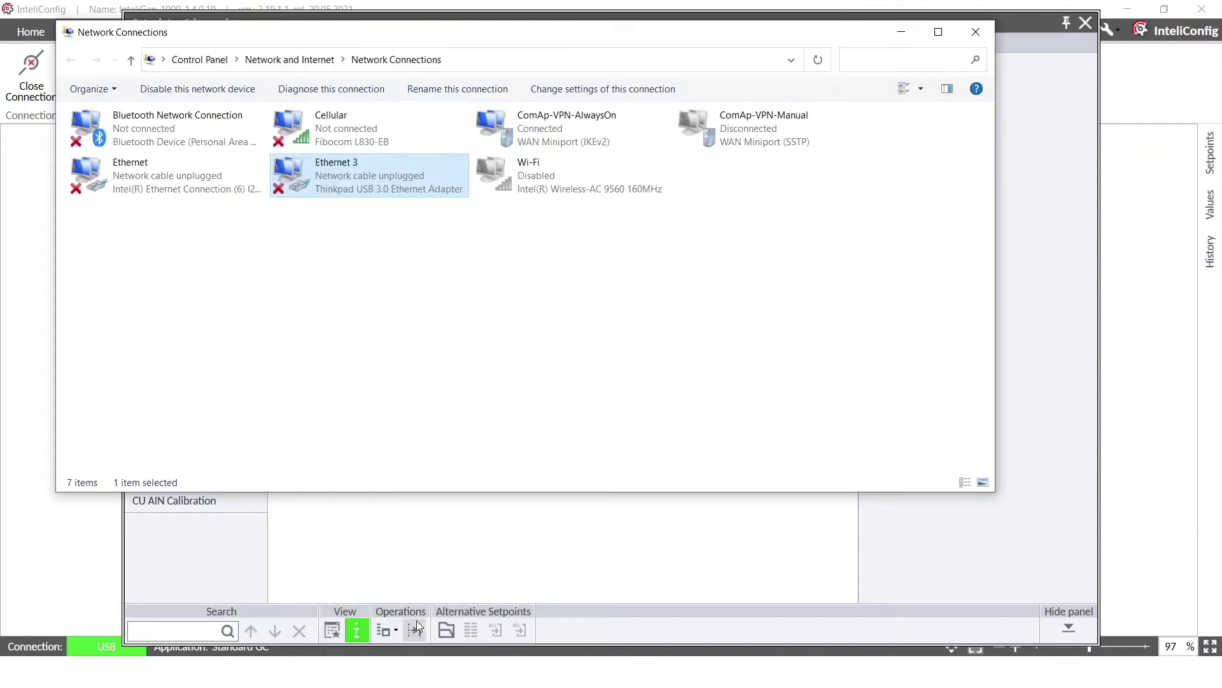
pyautogui.rightClick(326, 177)
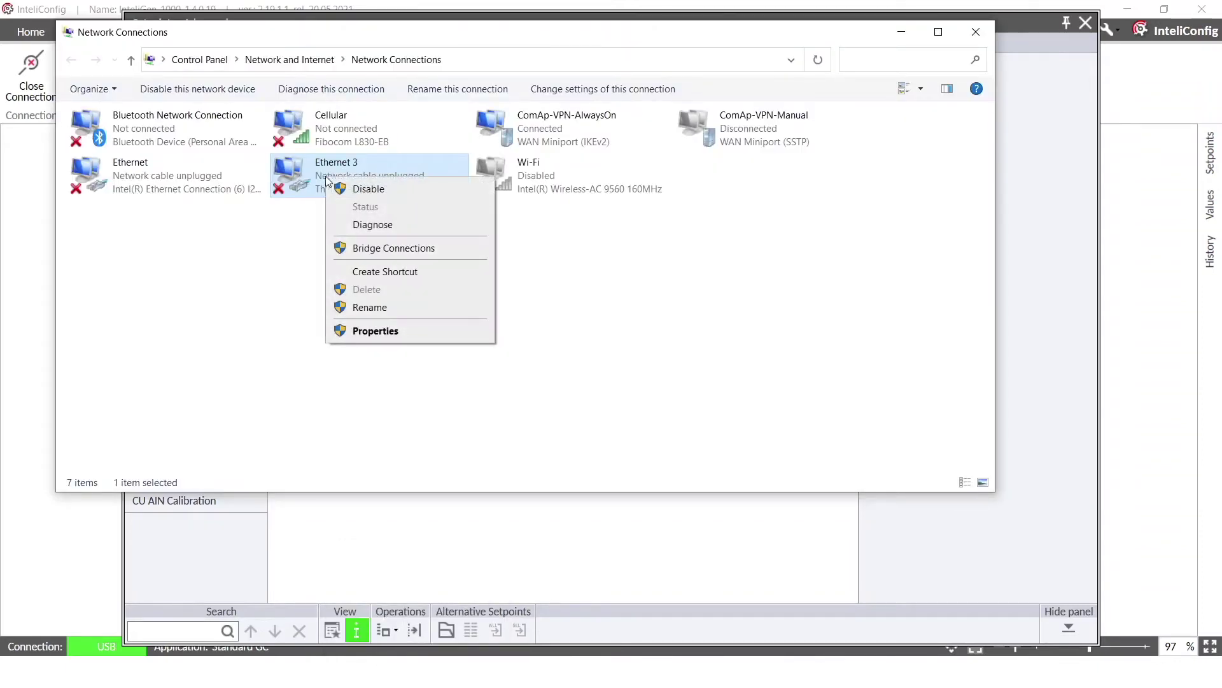
pyautogui.click(376, 330)
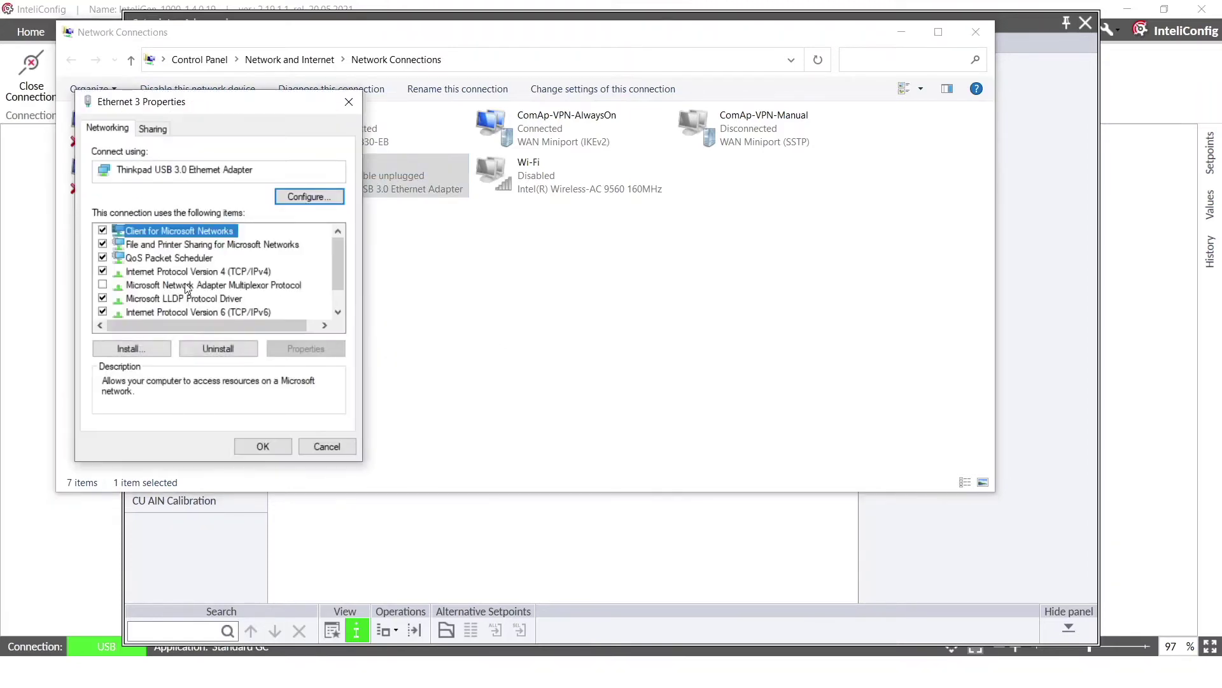
pyautogui.doubleClick(184, 273)
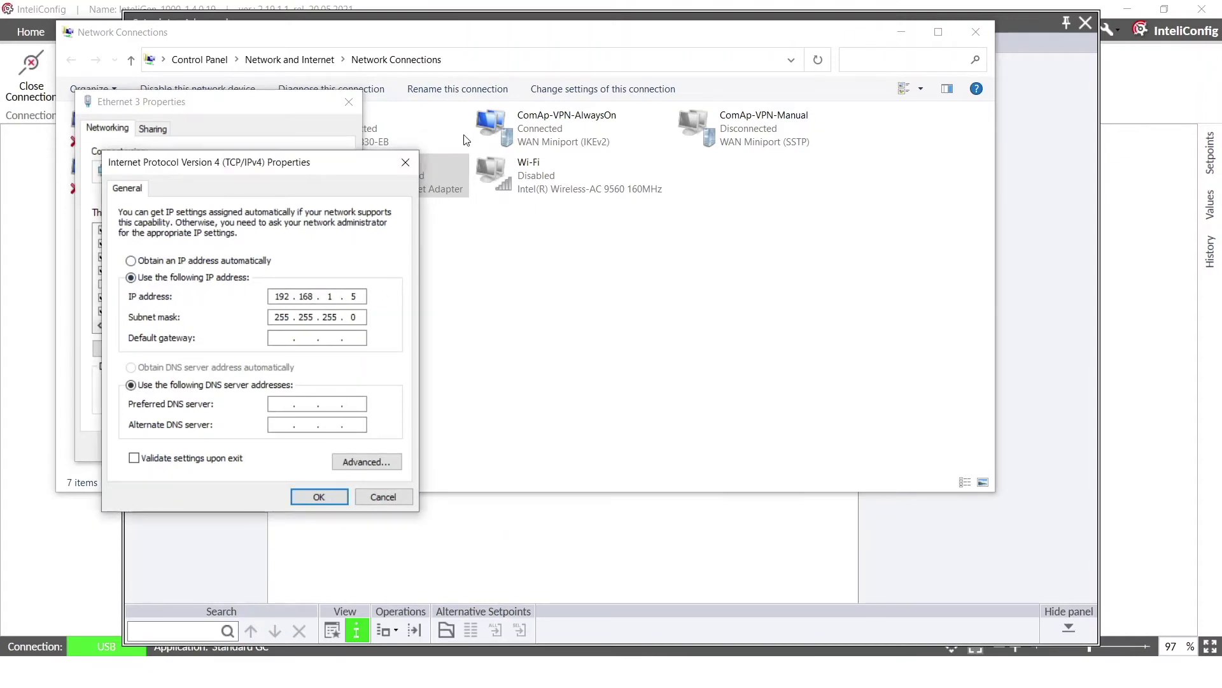
pyautogui.moveTo(339, 174)
pyautogui.mouseDown()
pyautogui.moveTo(832, 168)
pyautogui.moveTo(930, 214)
pyautogui.mouseUp()
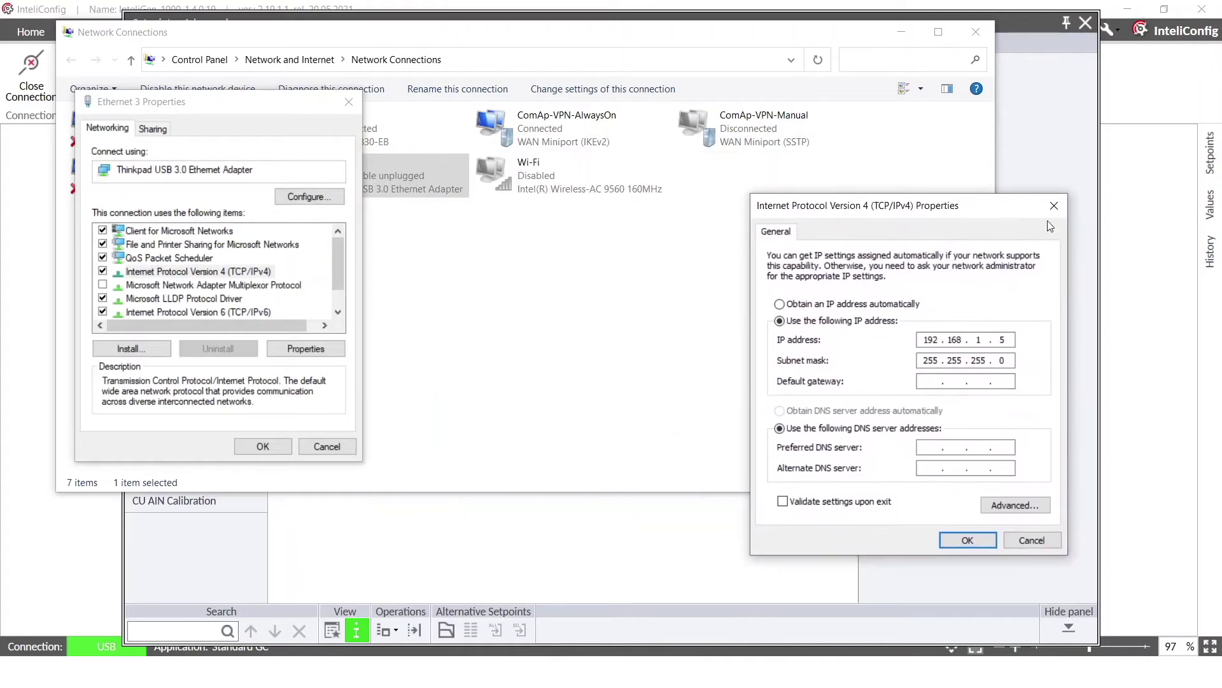
pyautogui.press('Return')
pyautogui.click(349, 102)
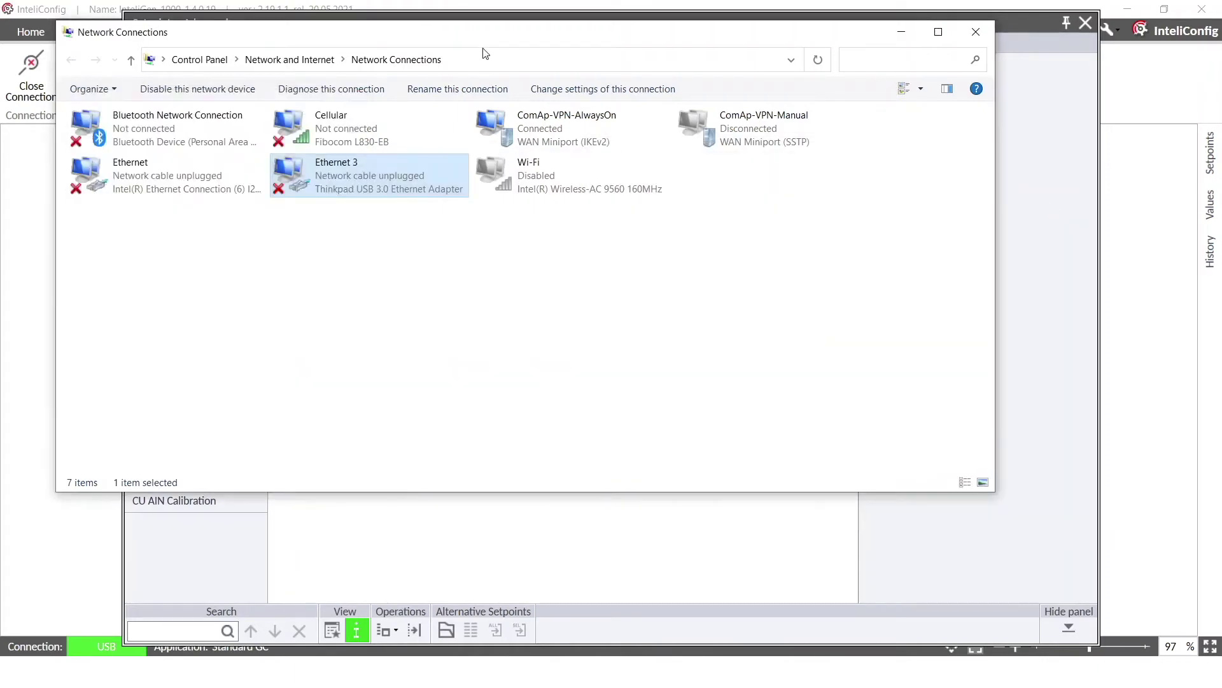
# Step: Narrow and reposition the Network Connections window beside InteliConfig's setpoints
pyautogui.moveTo(489, 34); pyautogui.dragTo(441, 220)
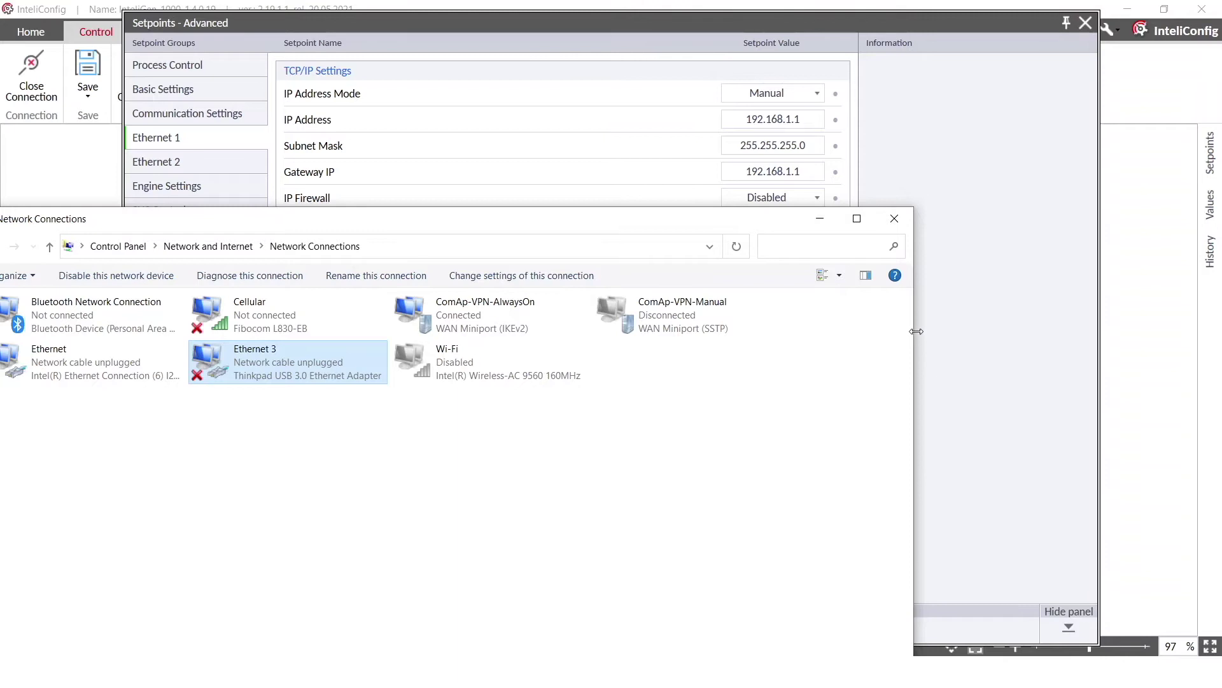
pyautogui.moveTo(915, 337); pyautogui.dragTo(559, 330)
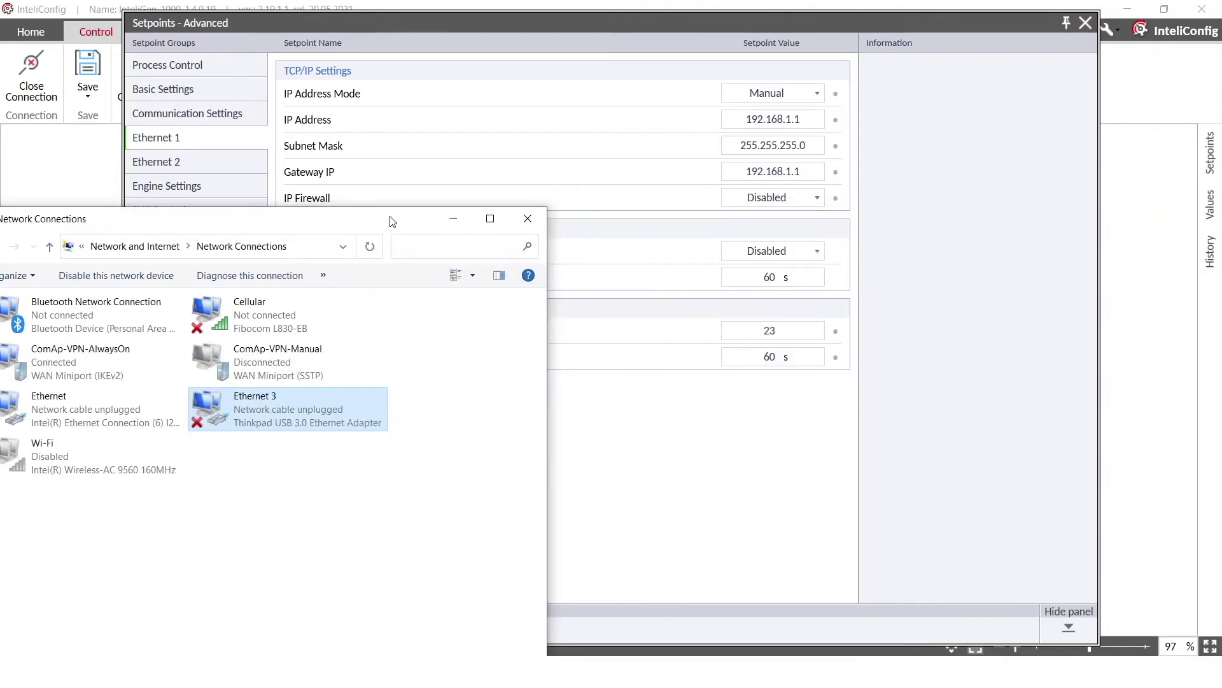
pyautogui.moveTo(390, 218); pyautogui.dragTo(457, 21)
# Step: Recheck that Ethernet 3's IPv4 stays at 192.168.1.5, then minimize Network Connections
pyautogui.rightClick(356, 215)
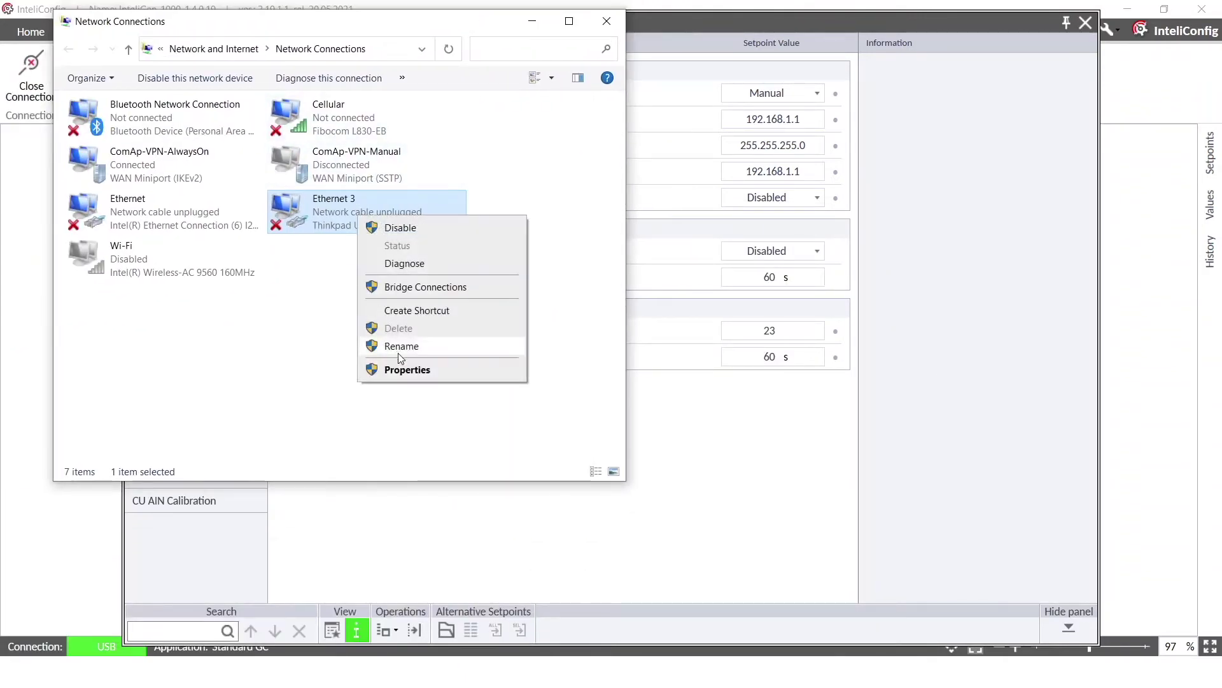
pyautogui.click(395, 369)
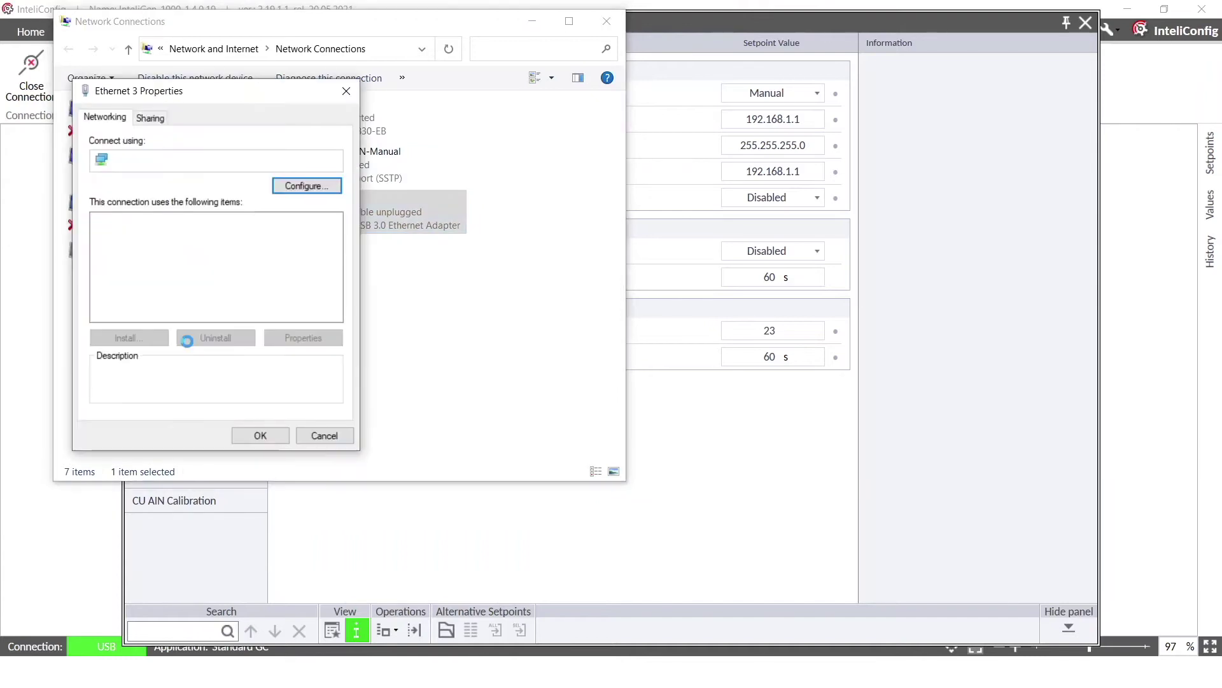
pyautogui.doubleClick(170, 262)
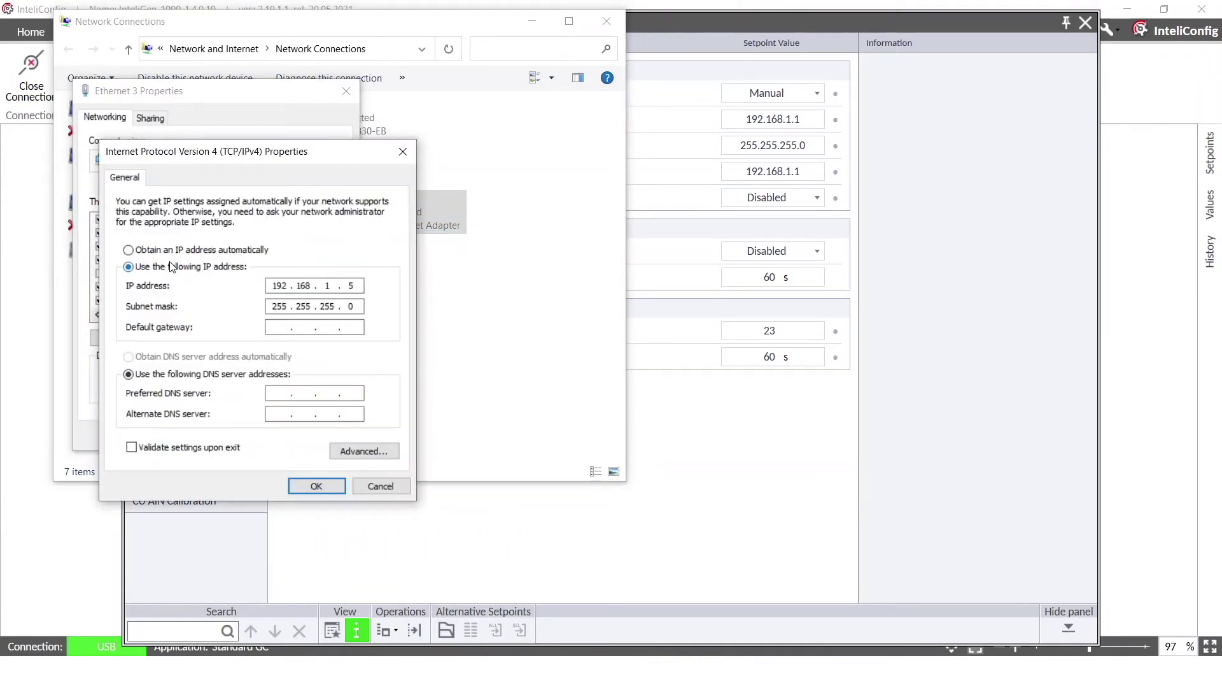
pyautogui.moveTo(463, 77); pyautogui.dragTo(565, 51)
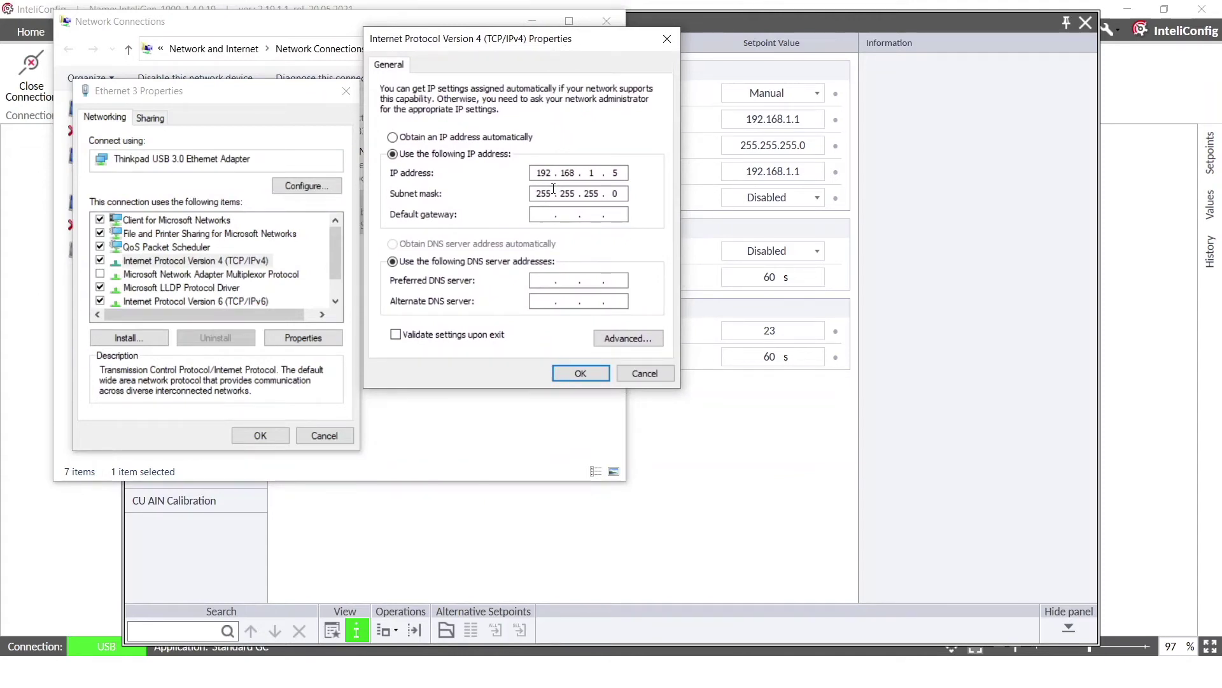
pyautogui.click(581, 374)
pyautogui.click(262, 438)
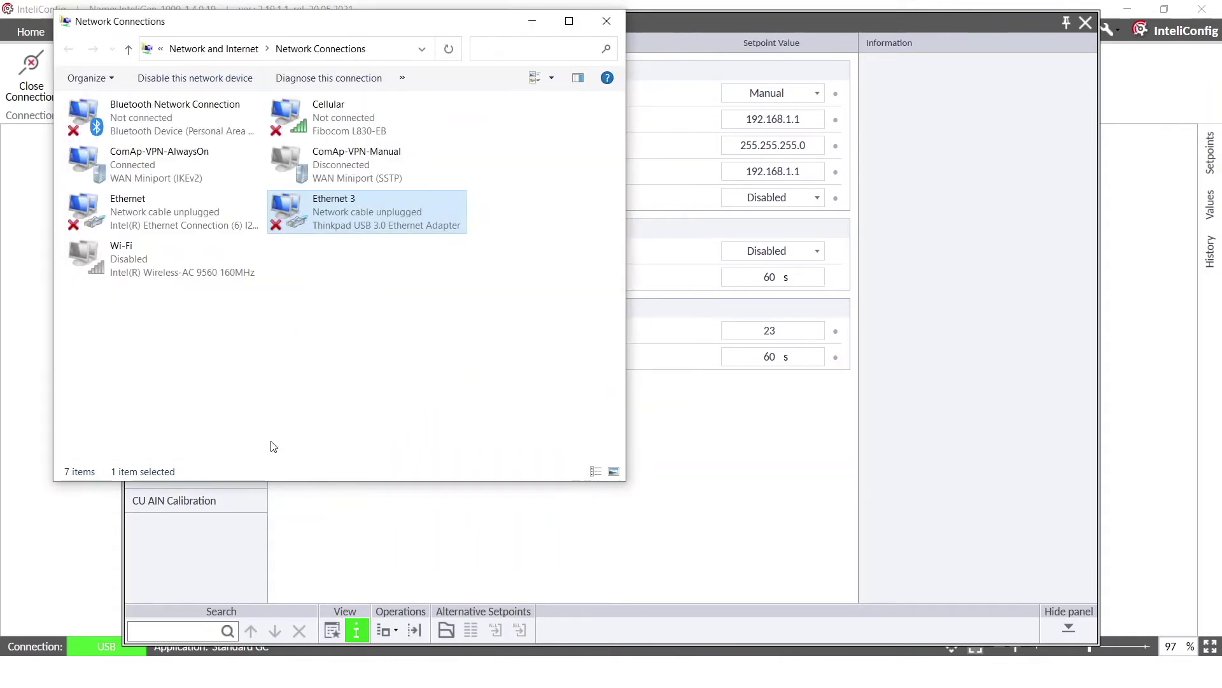
pyautogui.click(524, 21)
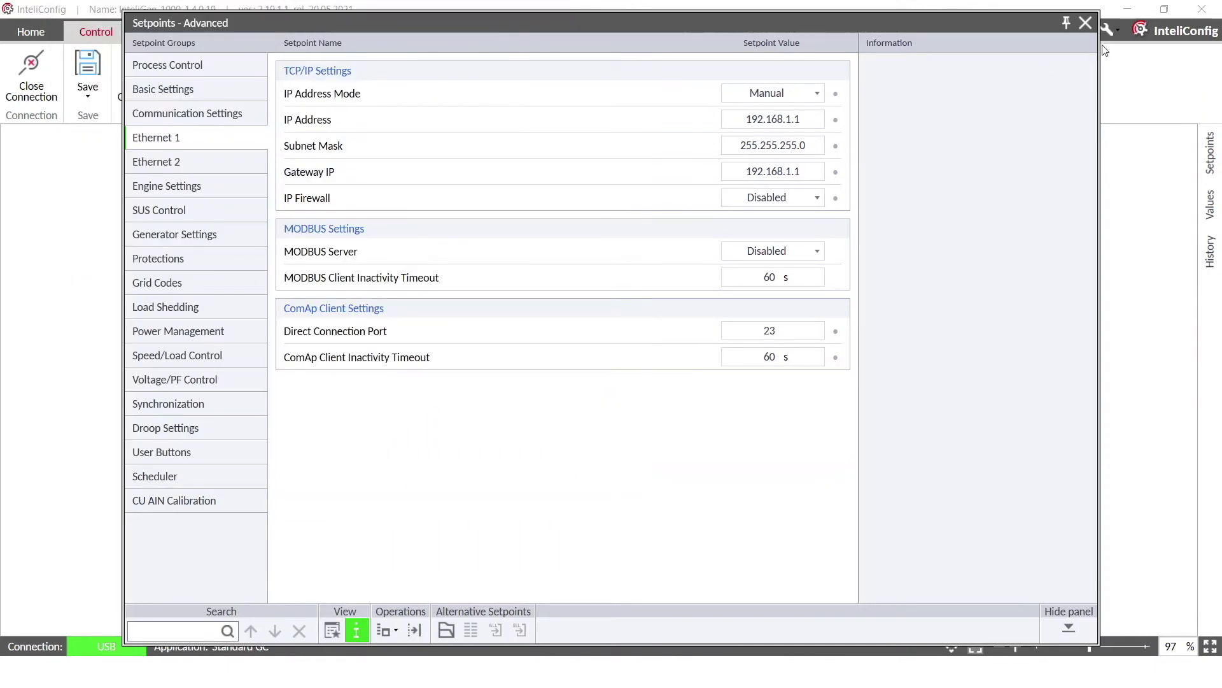
# Step: Close the setpoints window and disconnect from the controller
pyautogui.click(1086, 24)
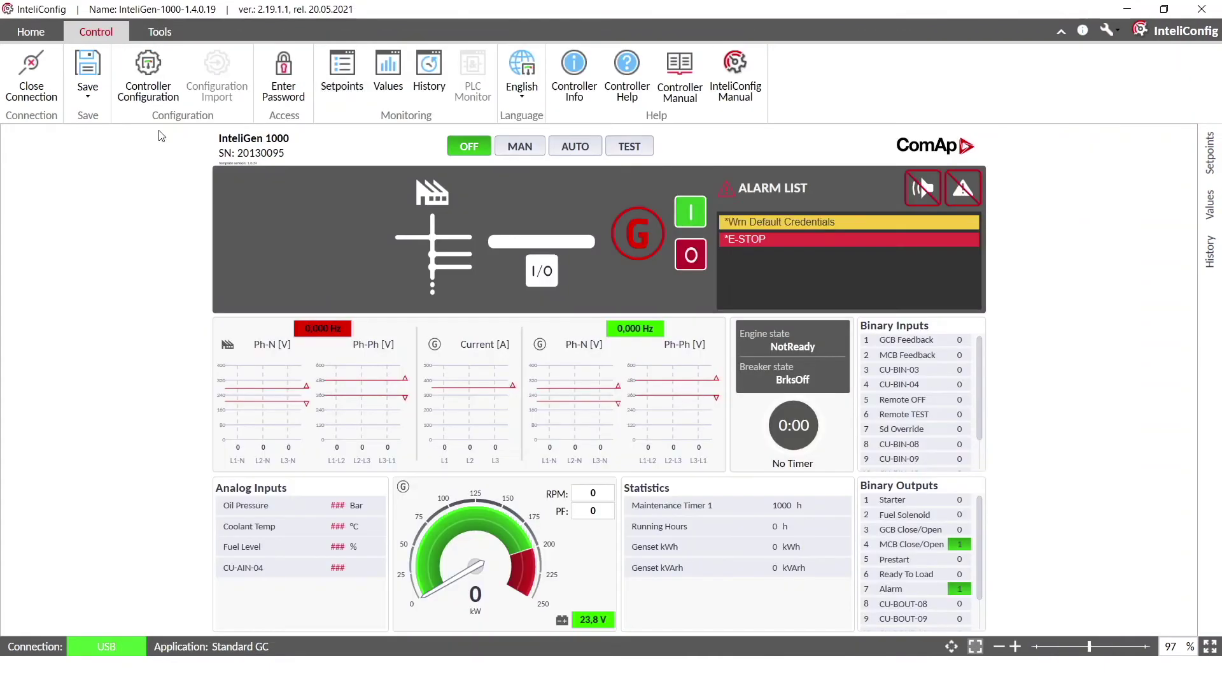
pyautogui.click(42, 81)
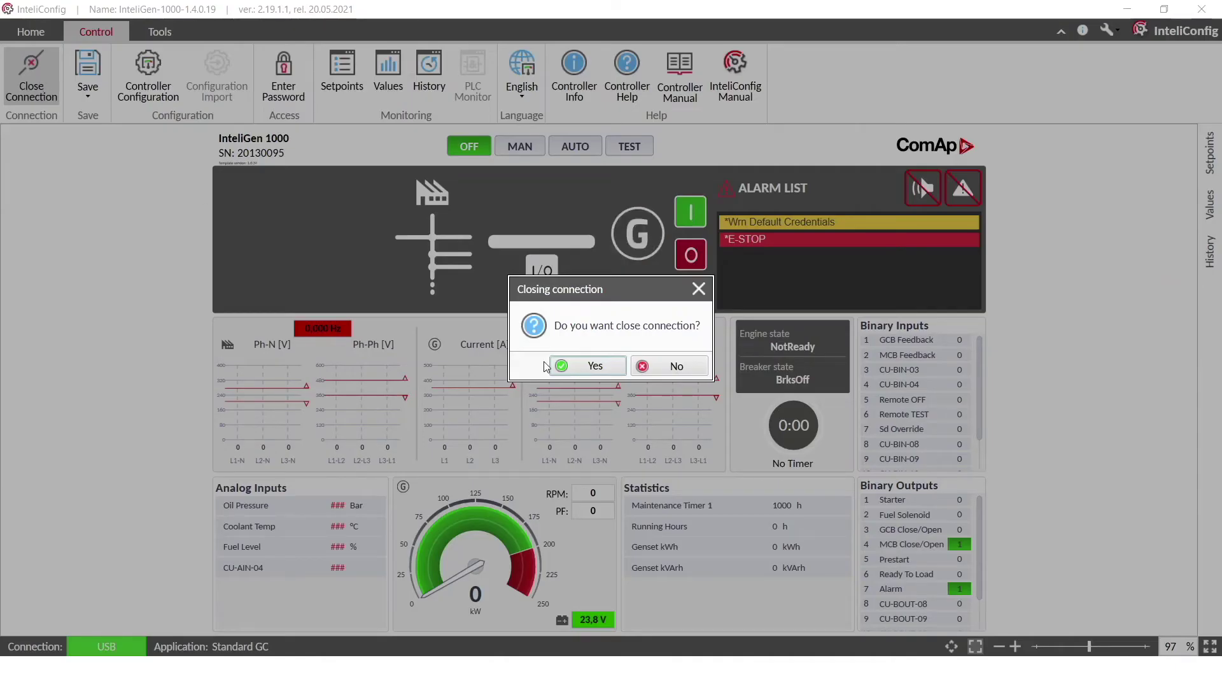
pyautogui.click(590, 366)
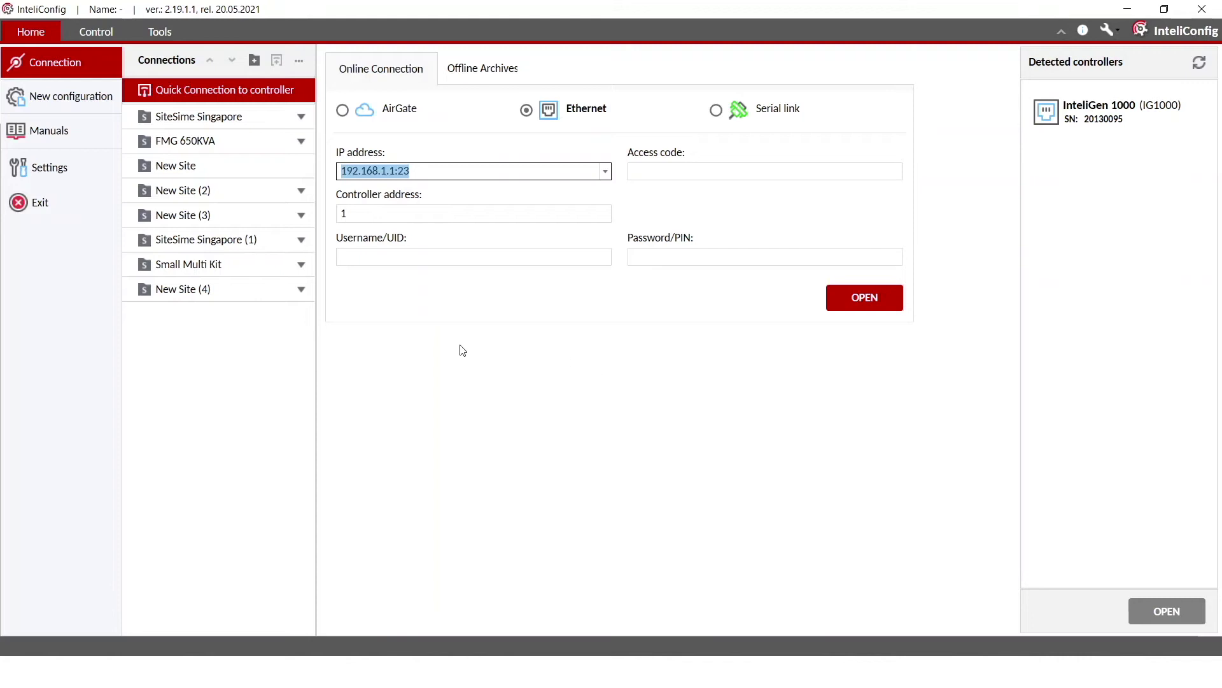
# Step: Connect to the InteliGen 1000 from Detected controllers over the network
pyautogui.doubleClick(1096, 115)
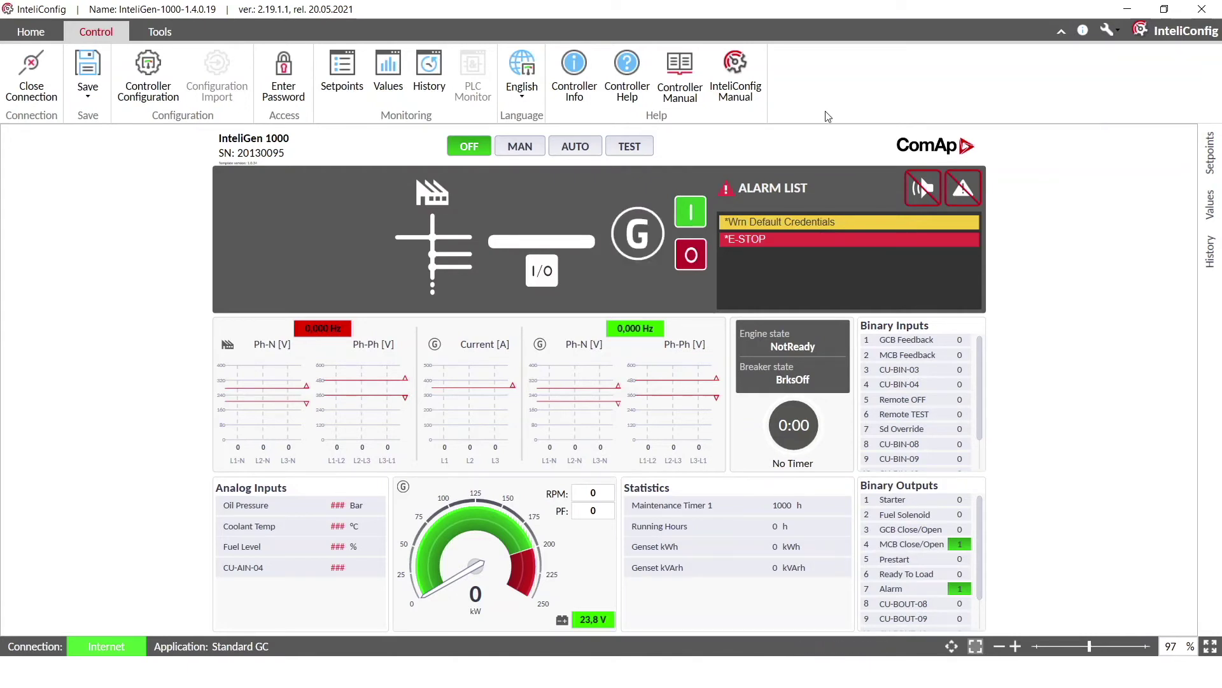
# Step: Set Ethernet 1 IP Address Mode to Automatic, then close the dropped connection
pyautogui.click(338, 75)
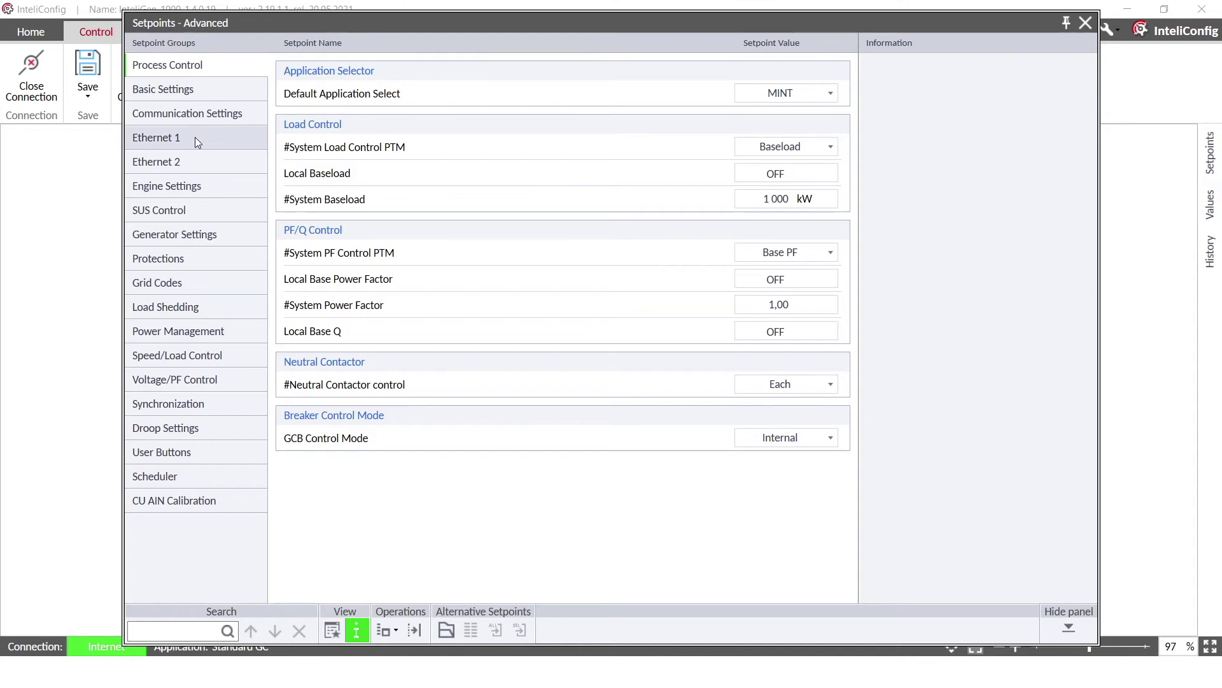
pyautogui.click(195, 136)
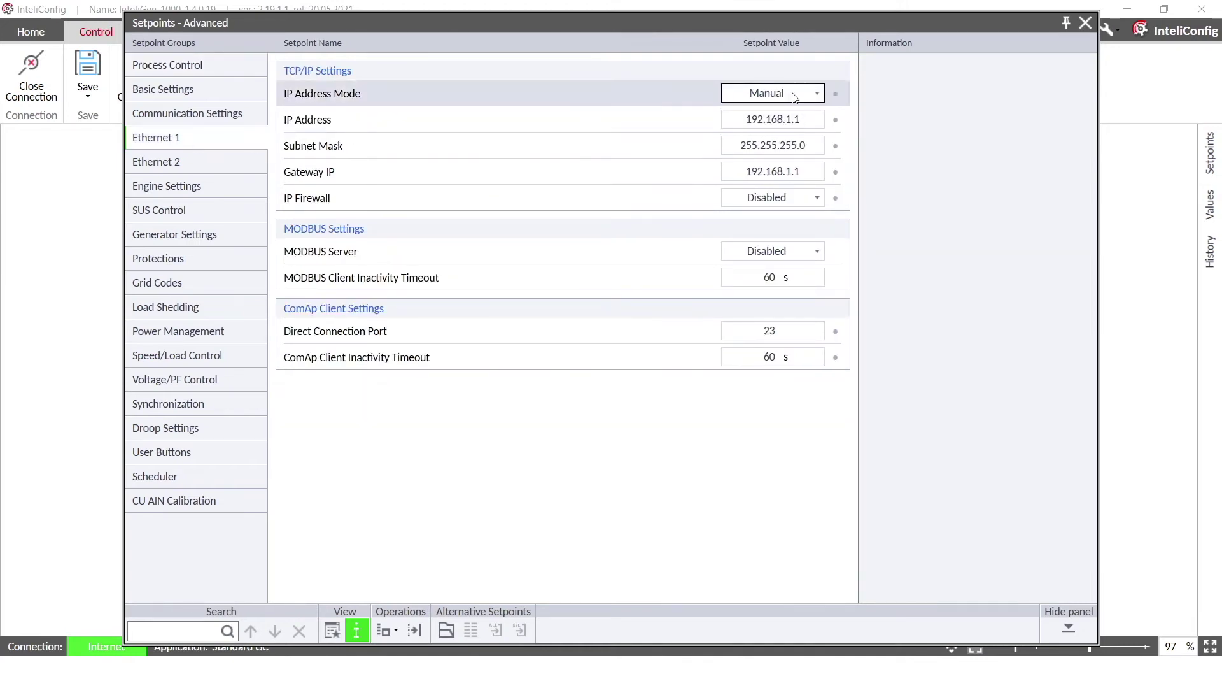
pyautogui.click(811, 96)
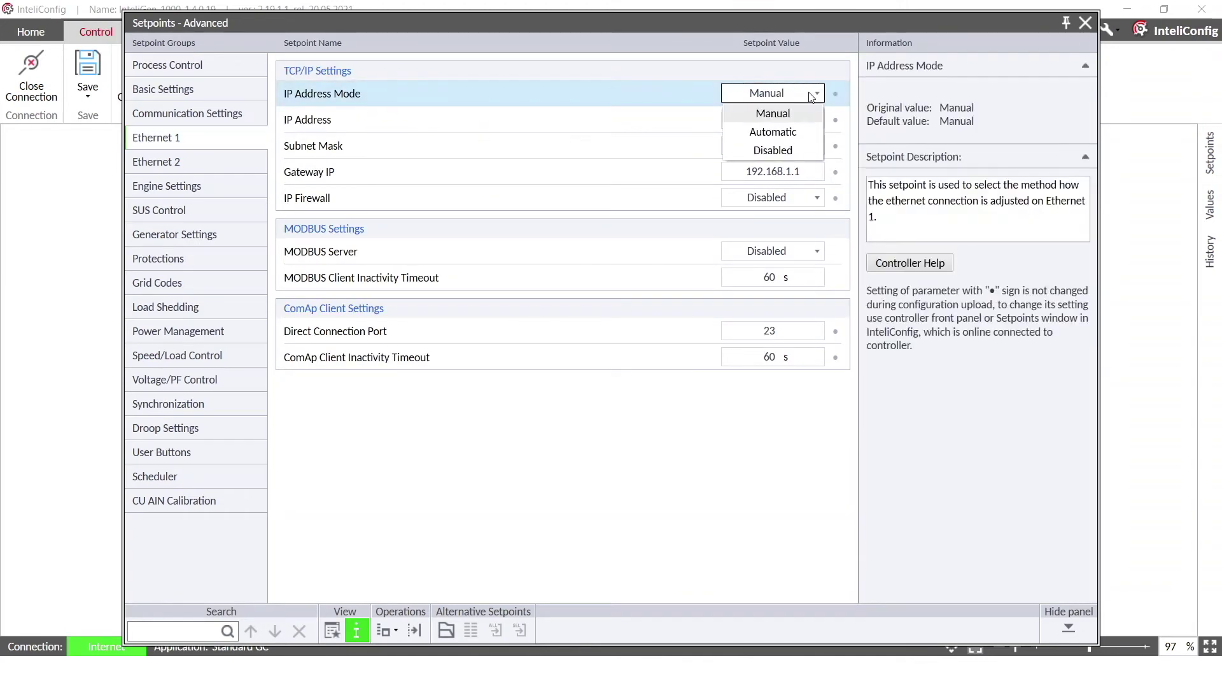
pyautogui.click(792, 134)
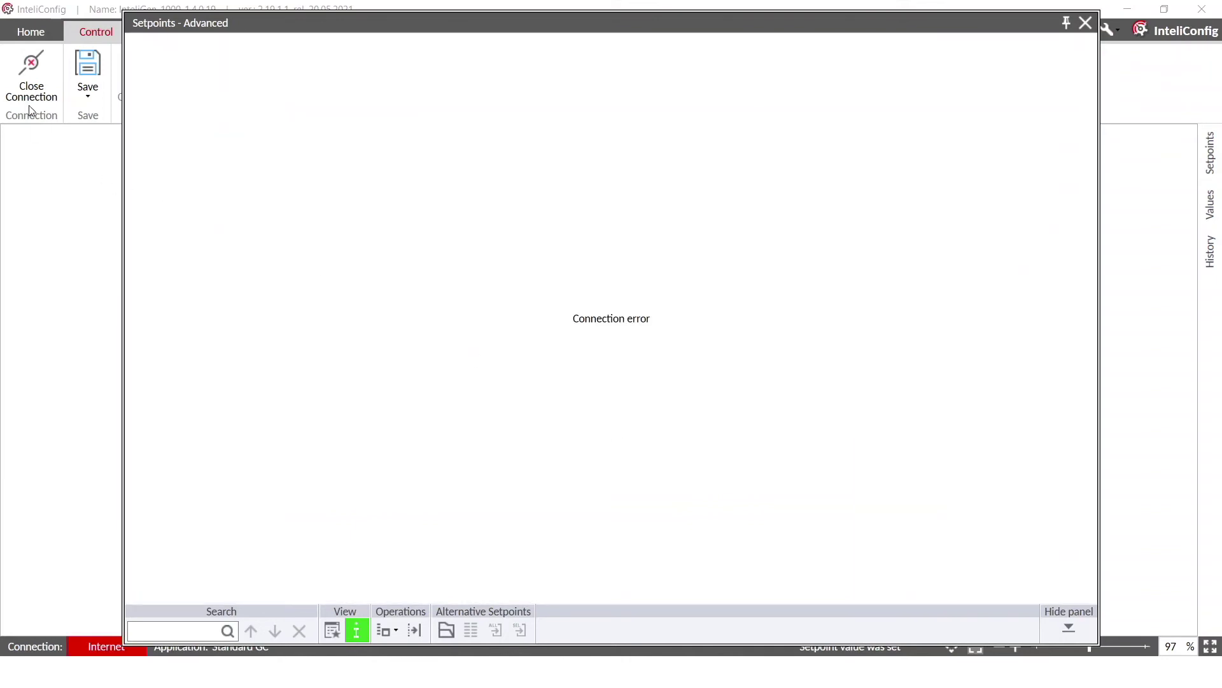
pyautogui.click(34, 68)
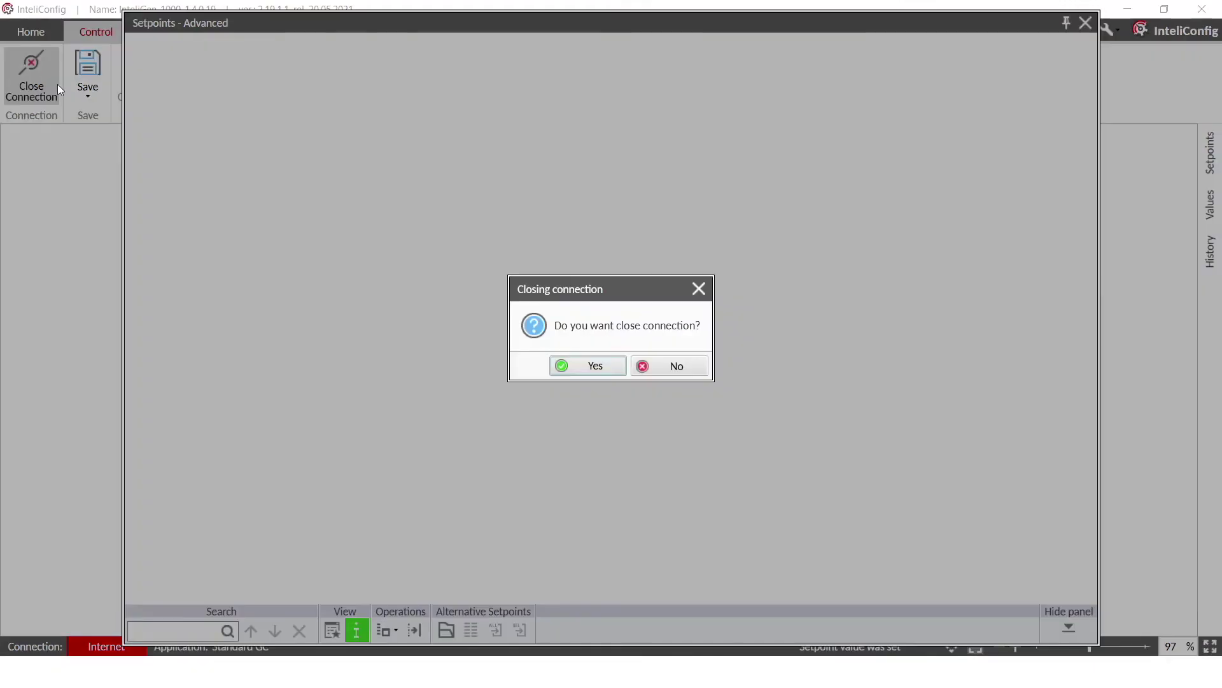
pyautogui.click(591, 371)
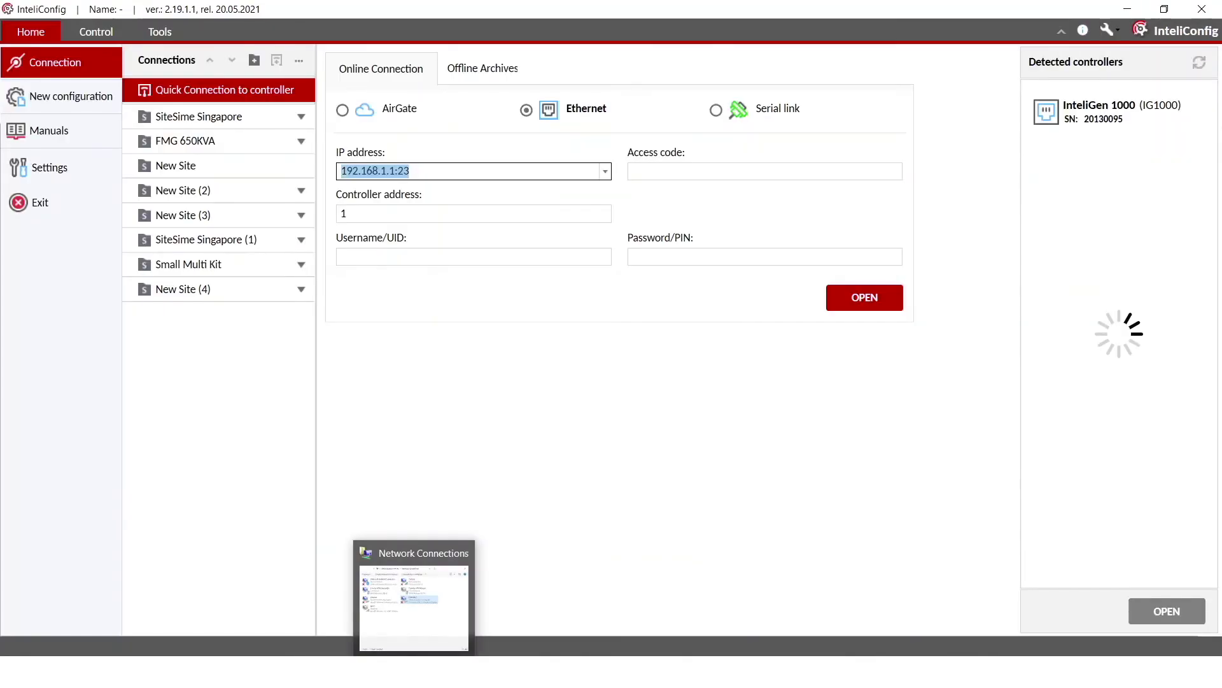
# Step: Set Ethernet 3's IPv4 to obtain an IP address automatically and confirm both dialogs
pyautogui.click(414, 605)
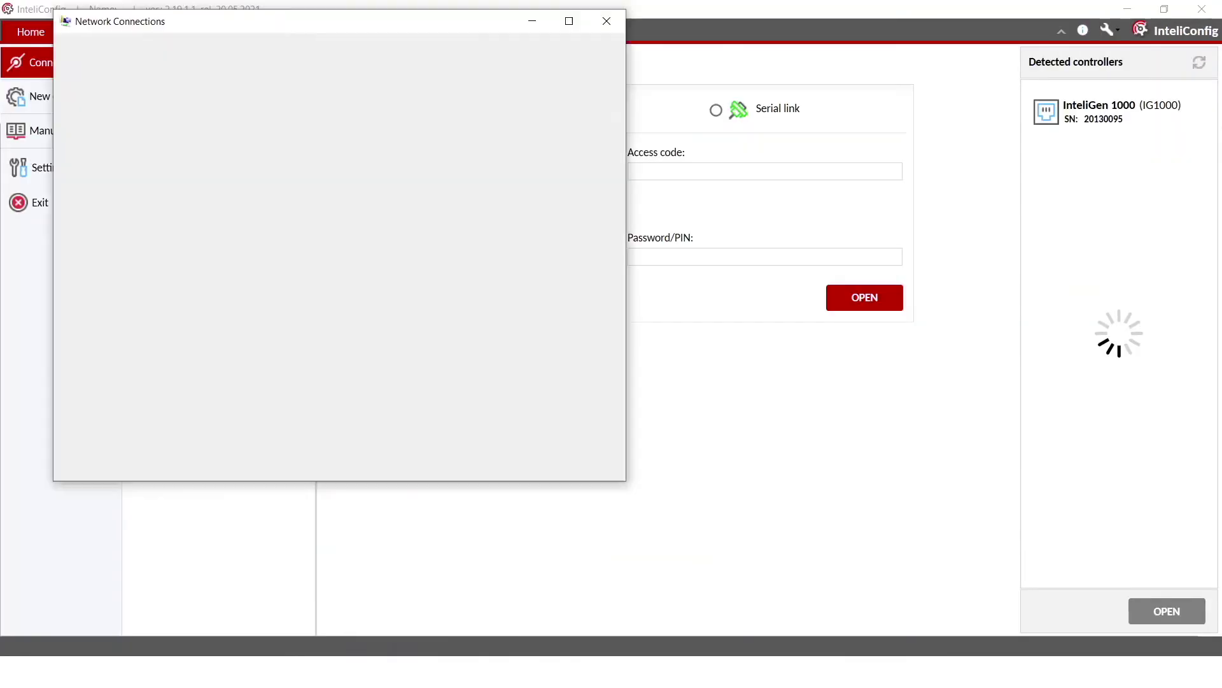
pyautogui.rightClick(348, 220)
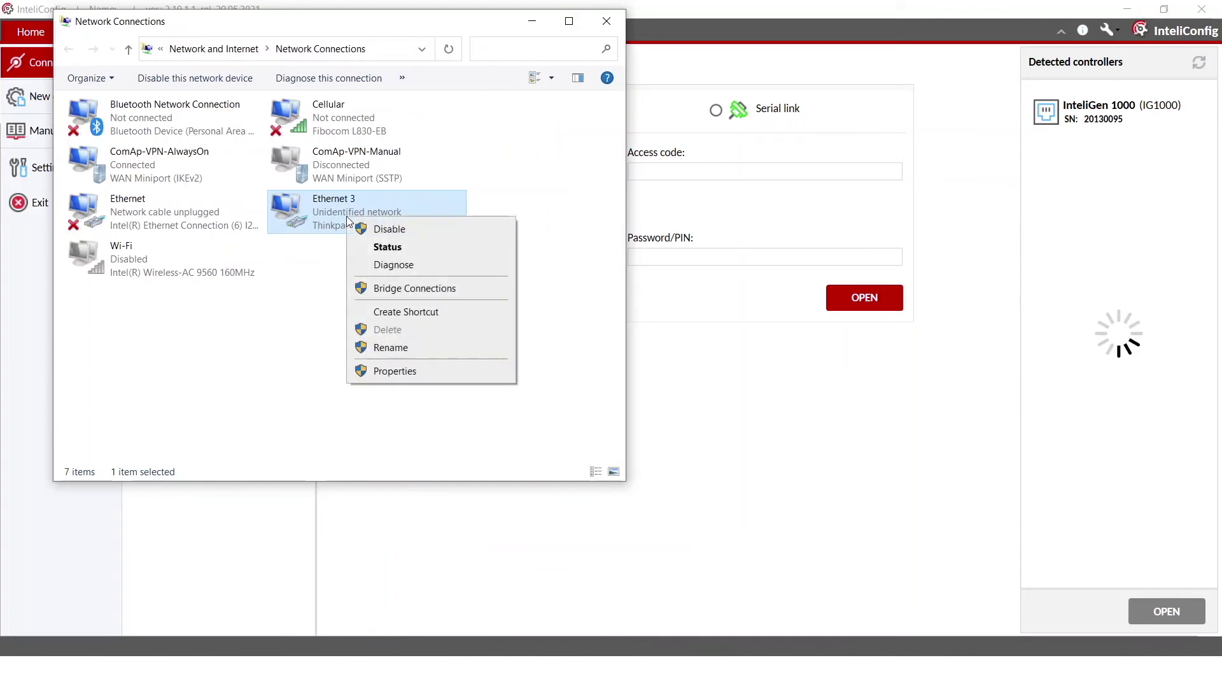
pyautogui.click(402, 376)
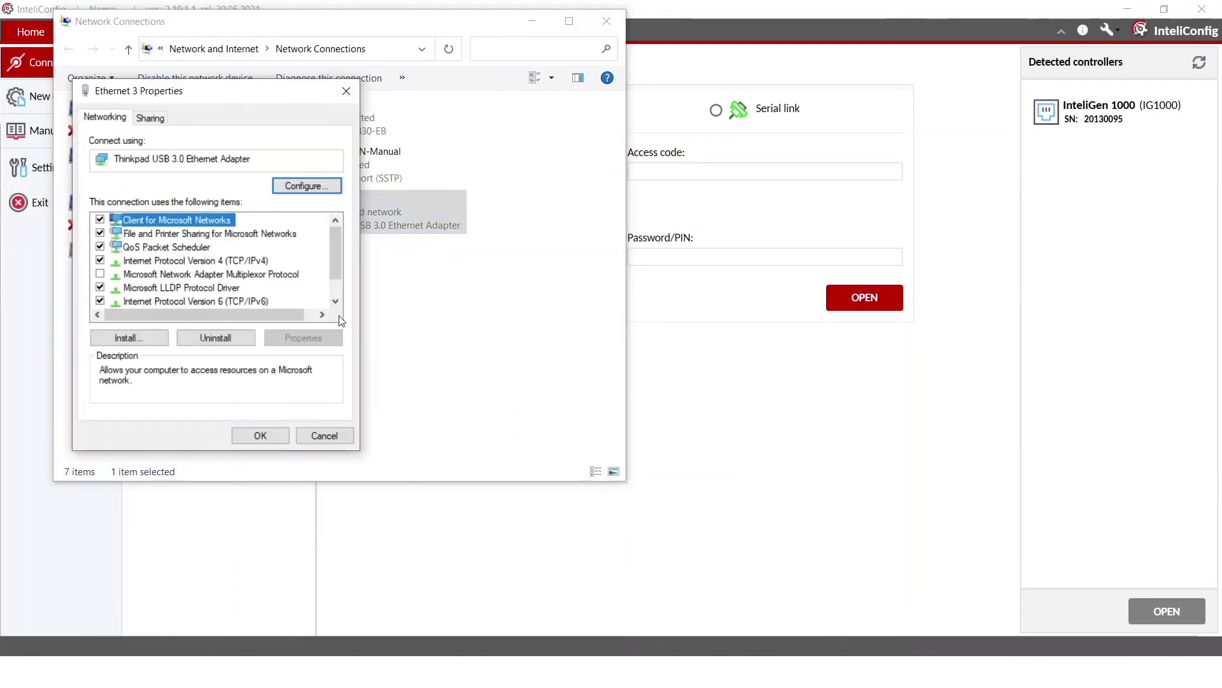
pyautogui.doubleClick(236, 260)
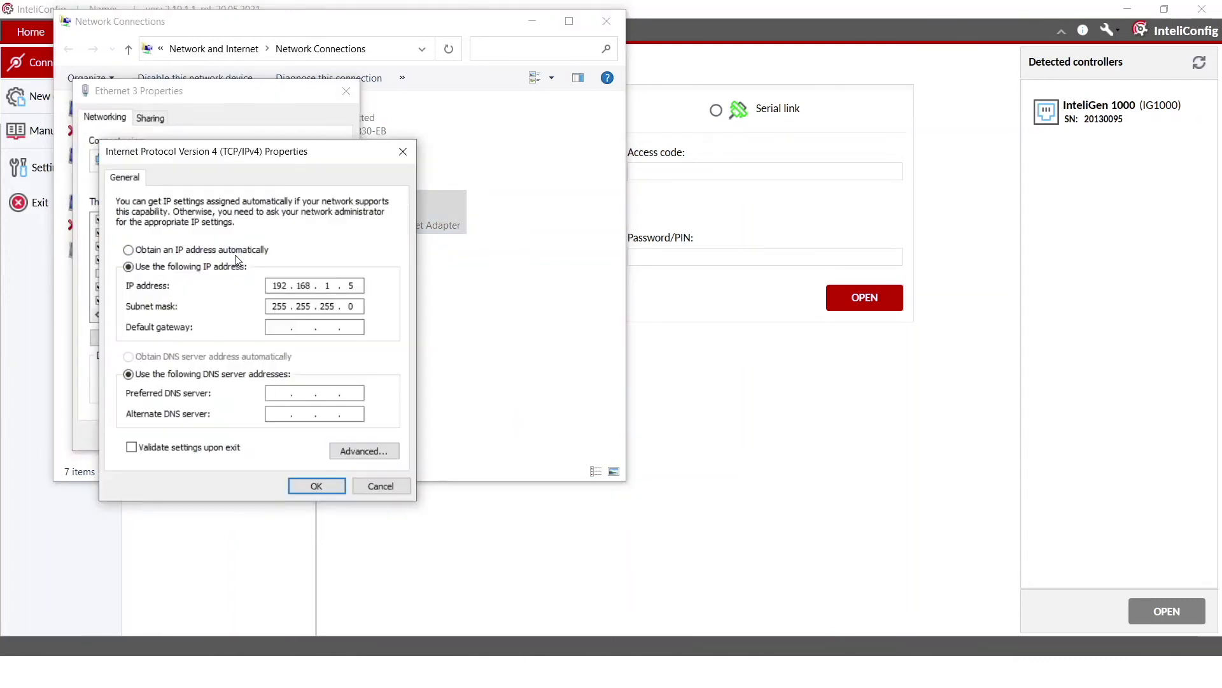
pyautogui.click(178, 250)
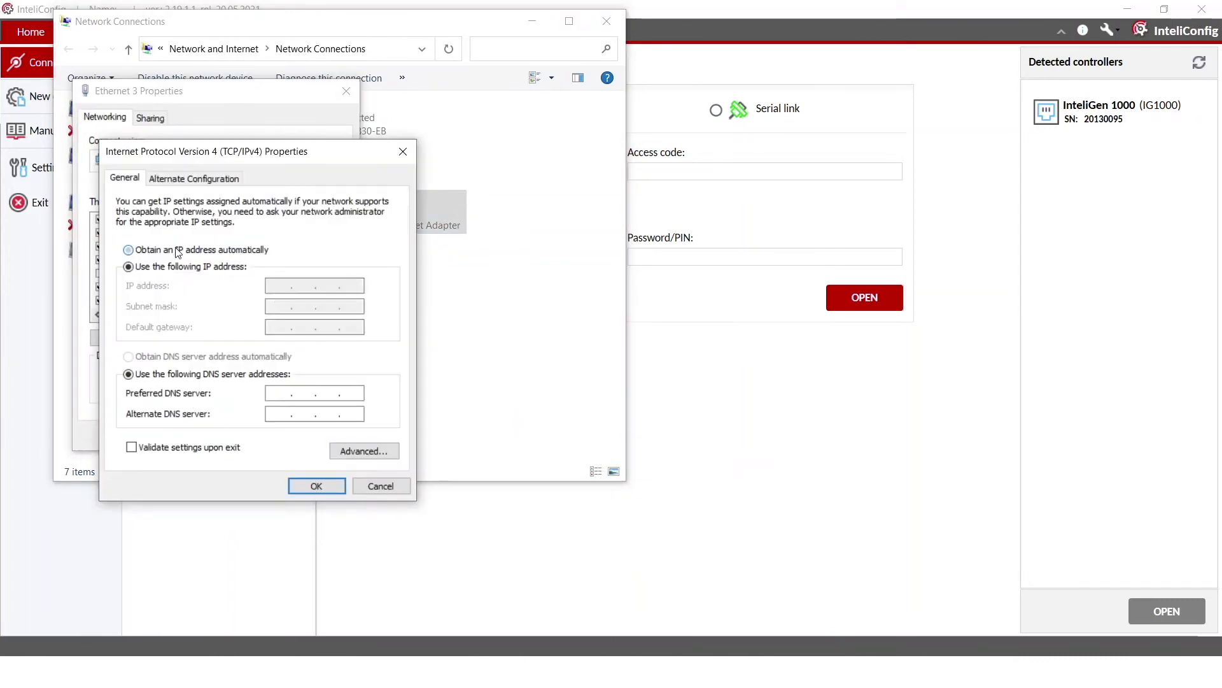
pyautogui.click(314, 486)
pyautogui.moveTo(238, 158)
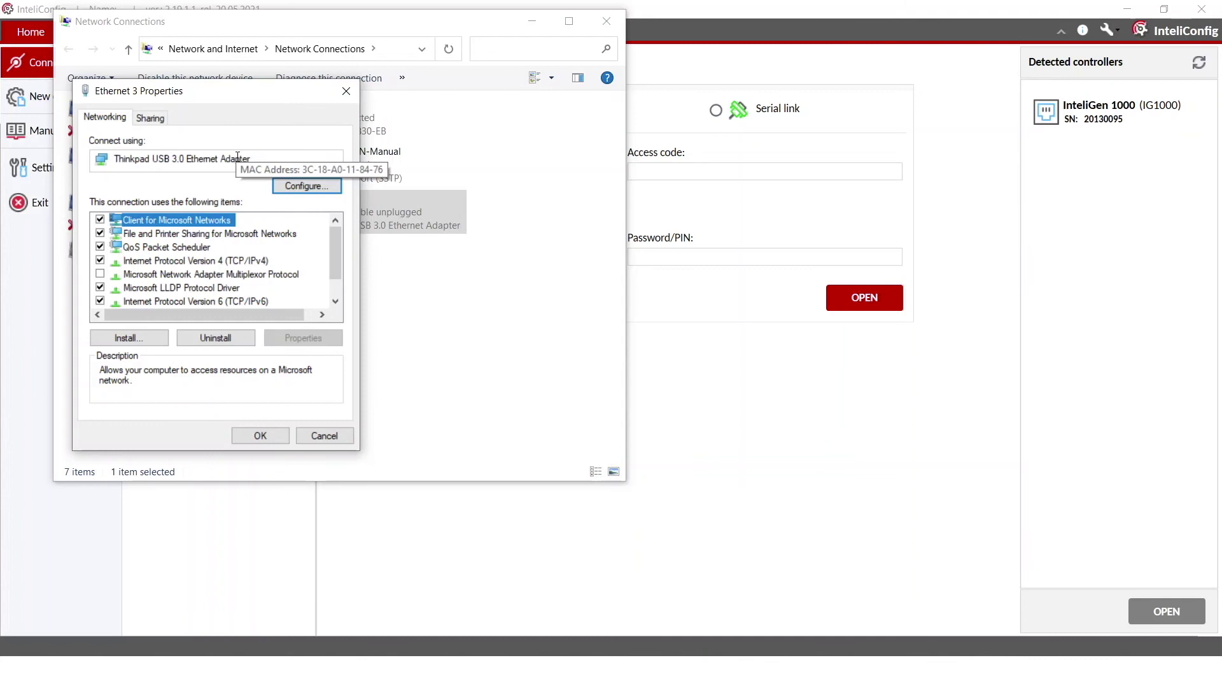
pyautogui.click(262, 433)
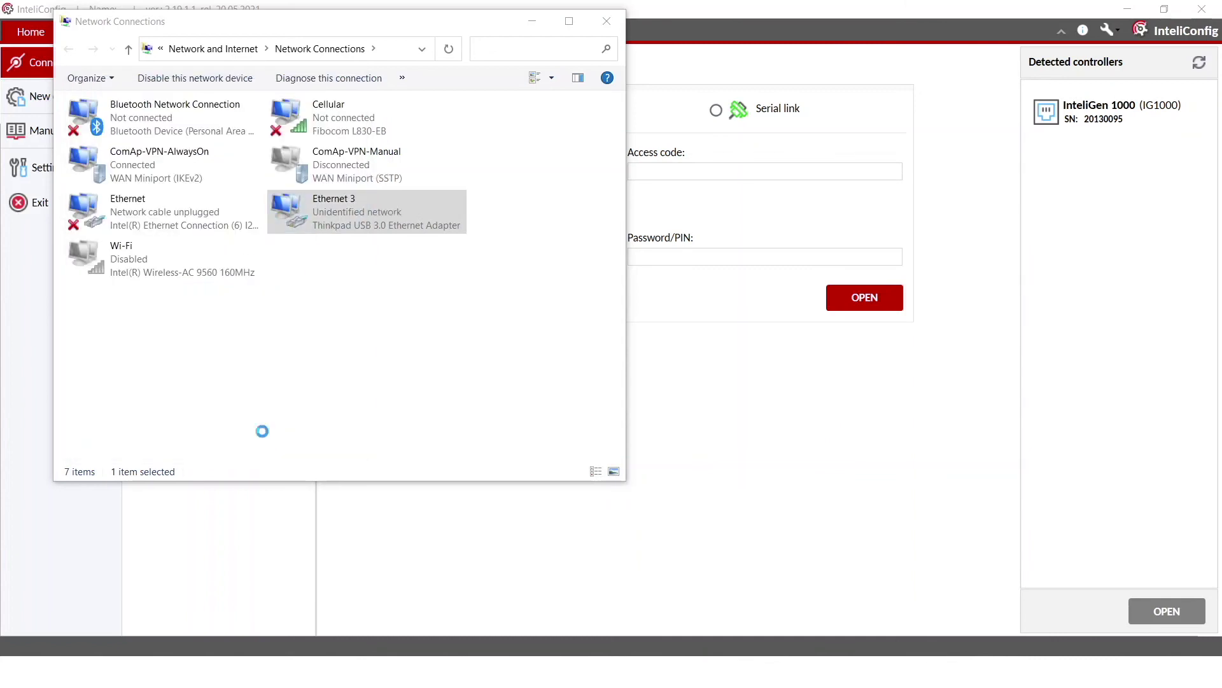
# Step: Minimize Network Connections, refresh detected controllers, and reconnect to the InteliGen 1000
pyautogui.click(533, 21)
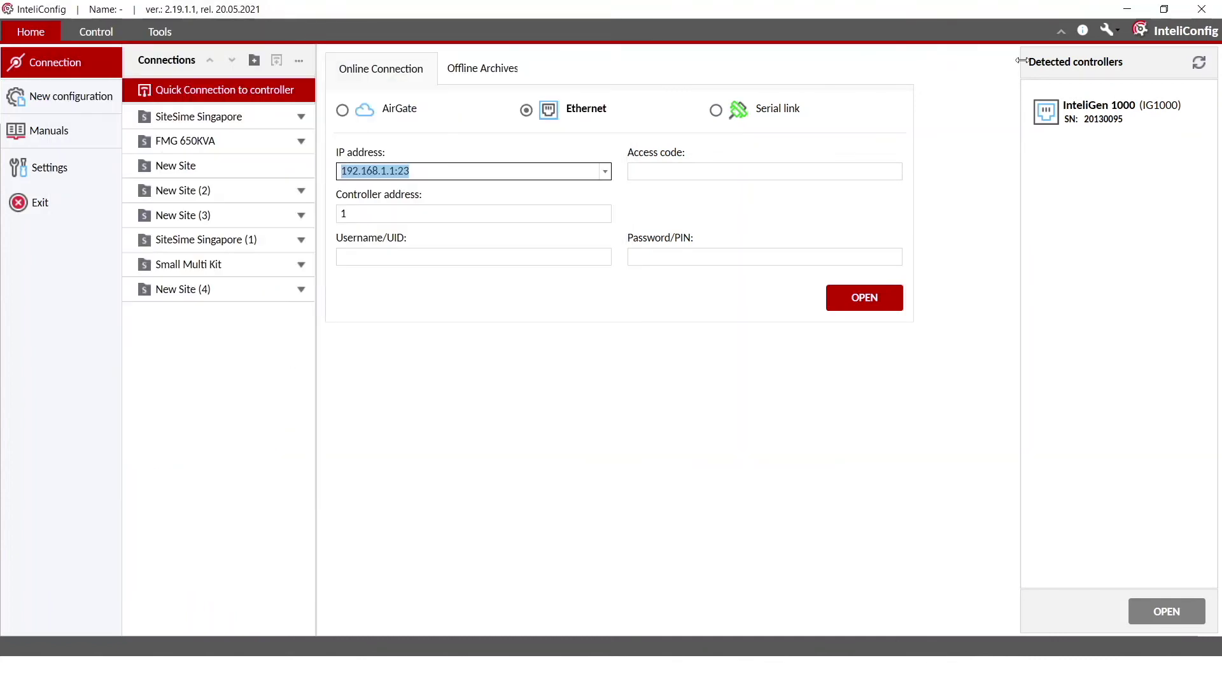
pyautogui.click(1201, 63)
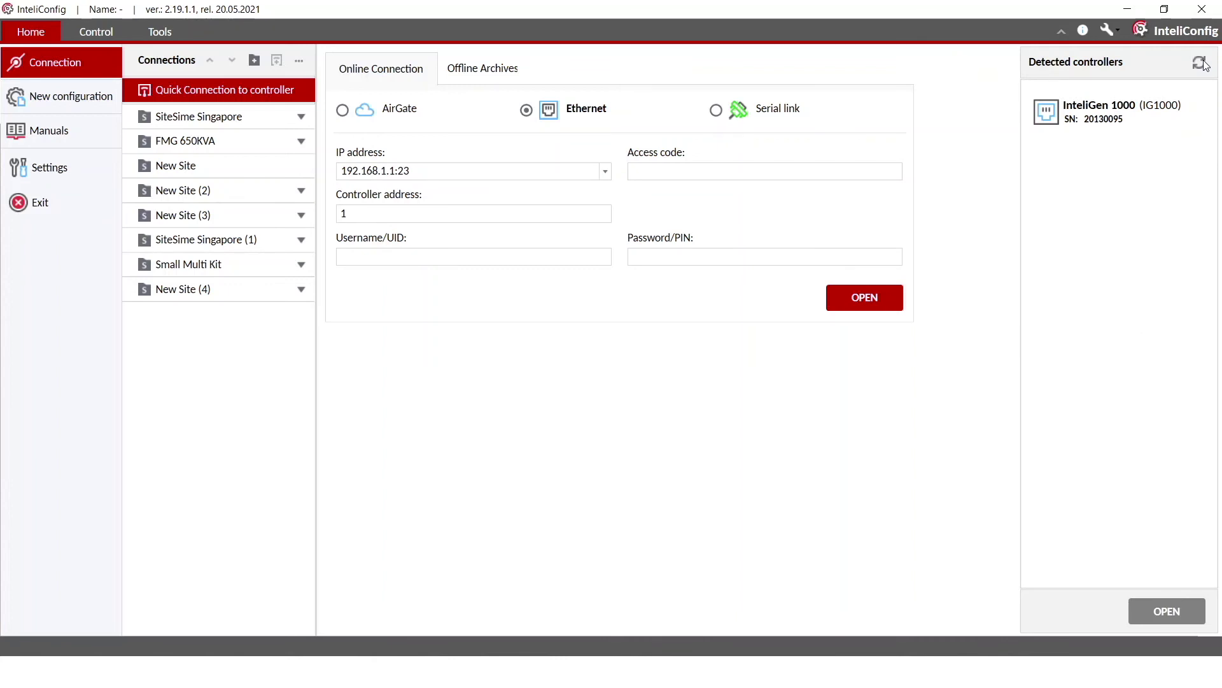
pyautogui.doubleClick(1095, 121)
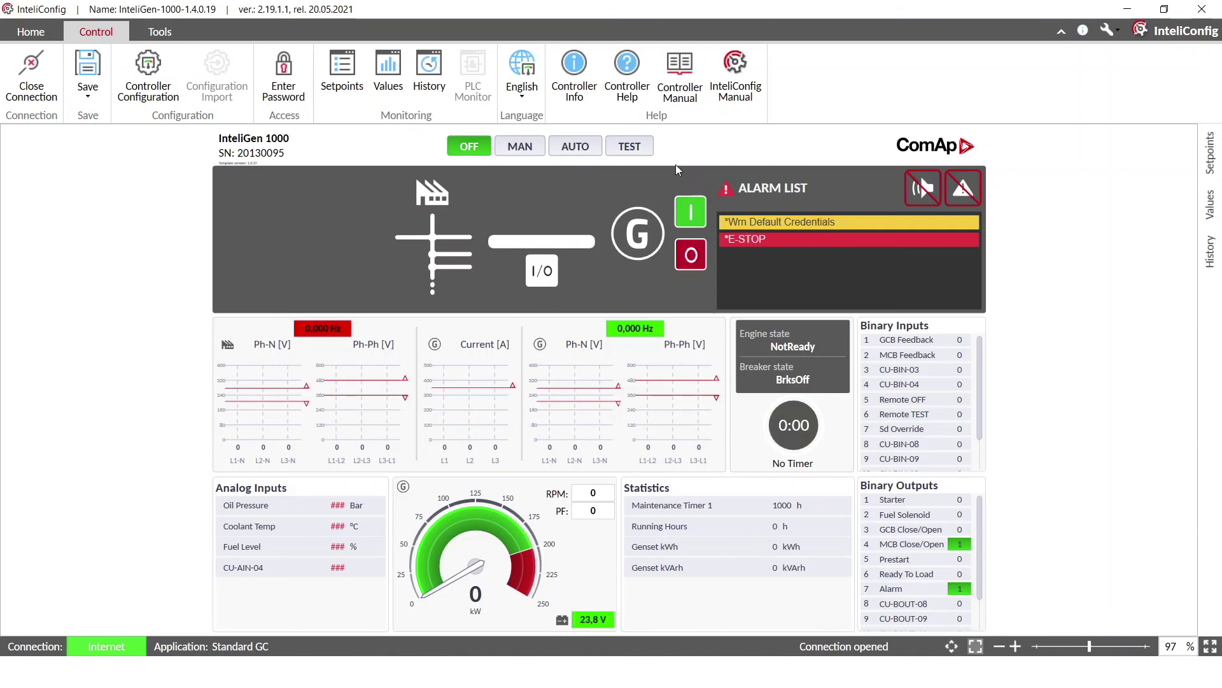
# Step: Open Values and show the Ethernet group, with Interface 1 at 192.168.200.161
pyautogui.click(386, 69)
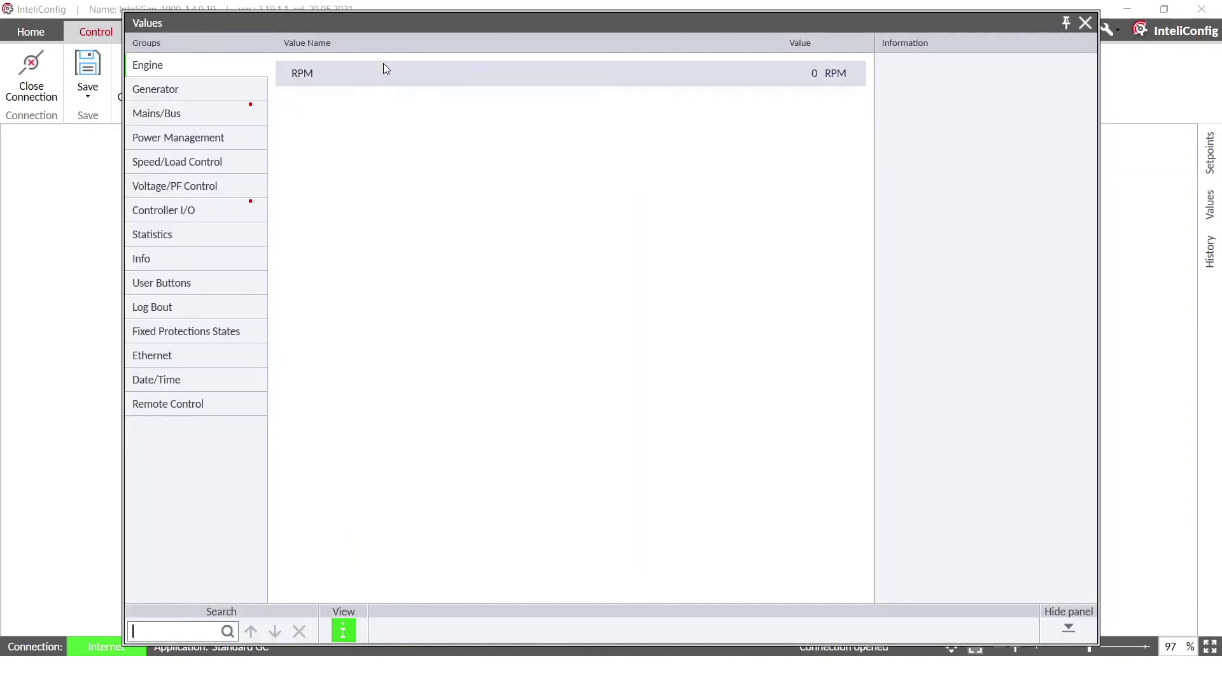
pyautogui.click(191, 357)
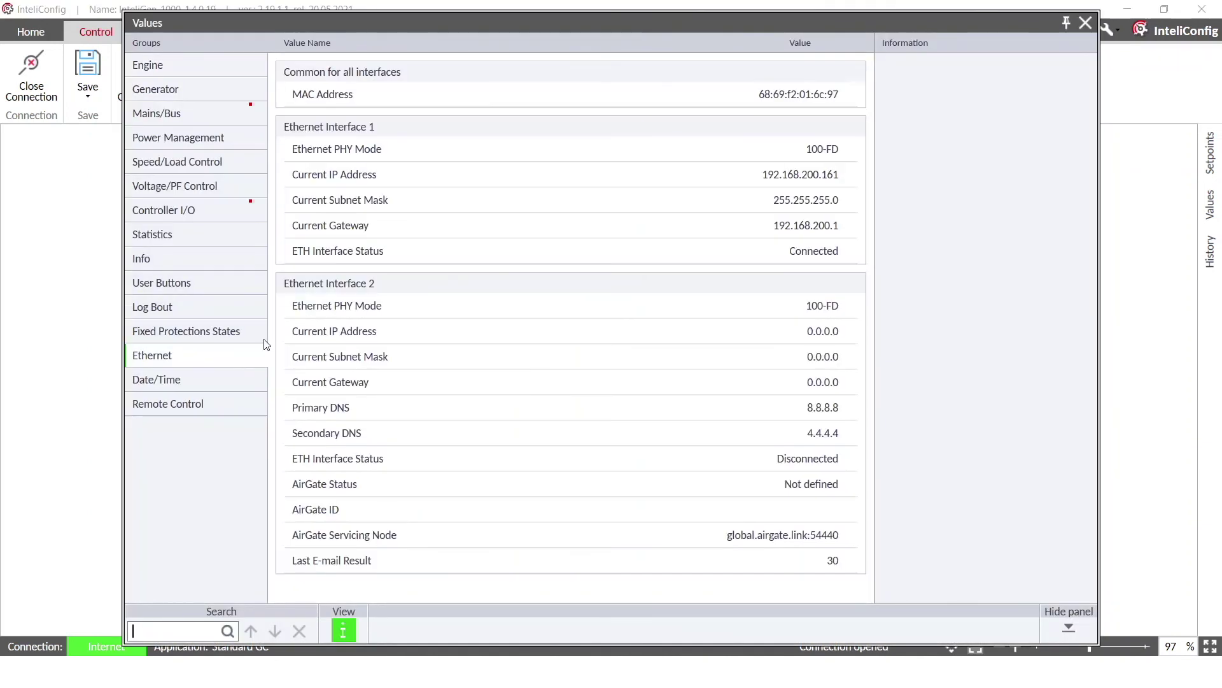